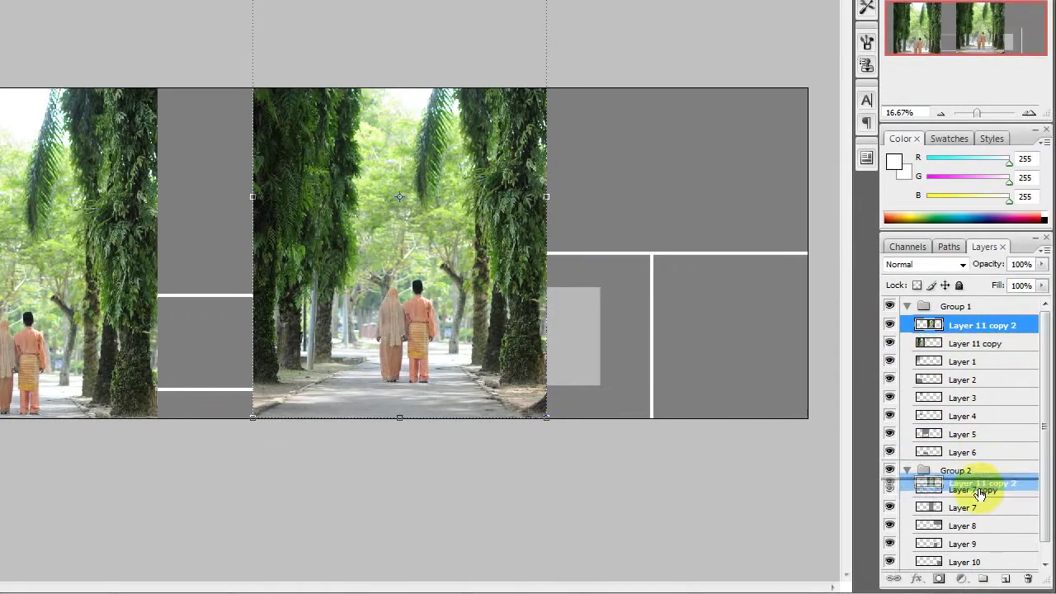
Position the photo copy over the small light grey frame, place its layer above Layer 7 copy in Group 2, and clip it
drag(469, 367, 570, 357)
click(1003, 475)
right_click(1001, 477)
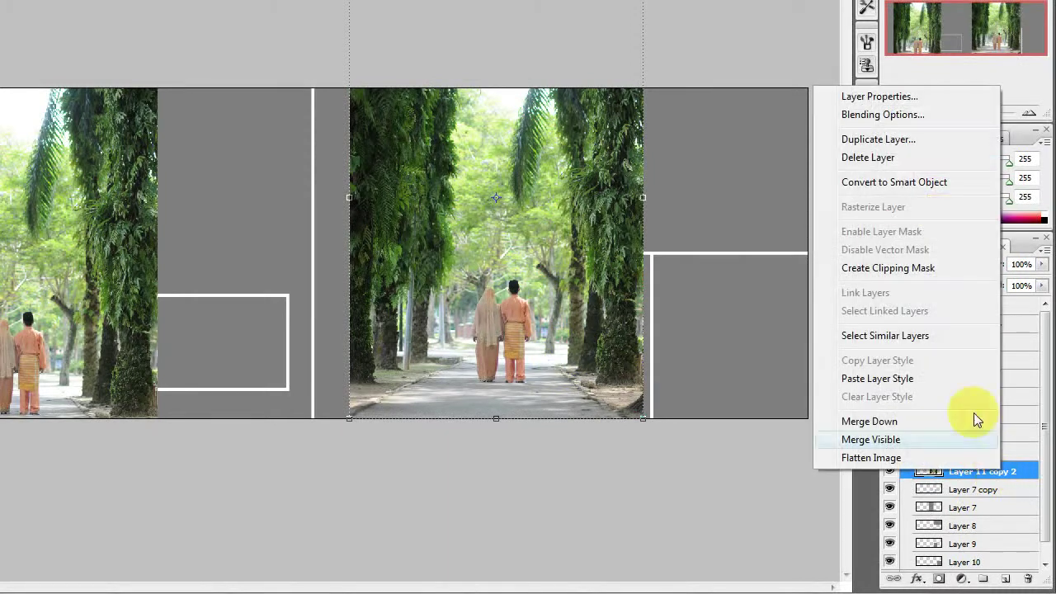
click(941, 272)
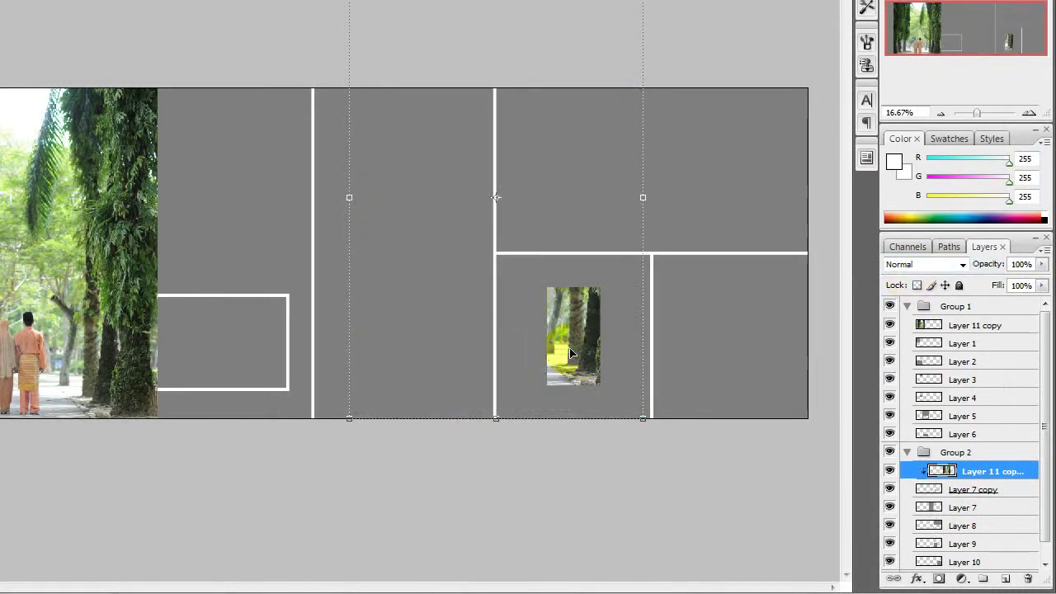
Scale the clipped photo down proportionally and nudge it so the couple fits inside the small light grey frame
drag(577, 353, 646, 384)
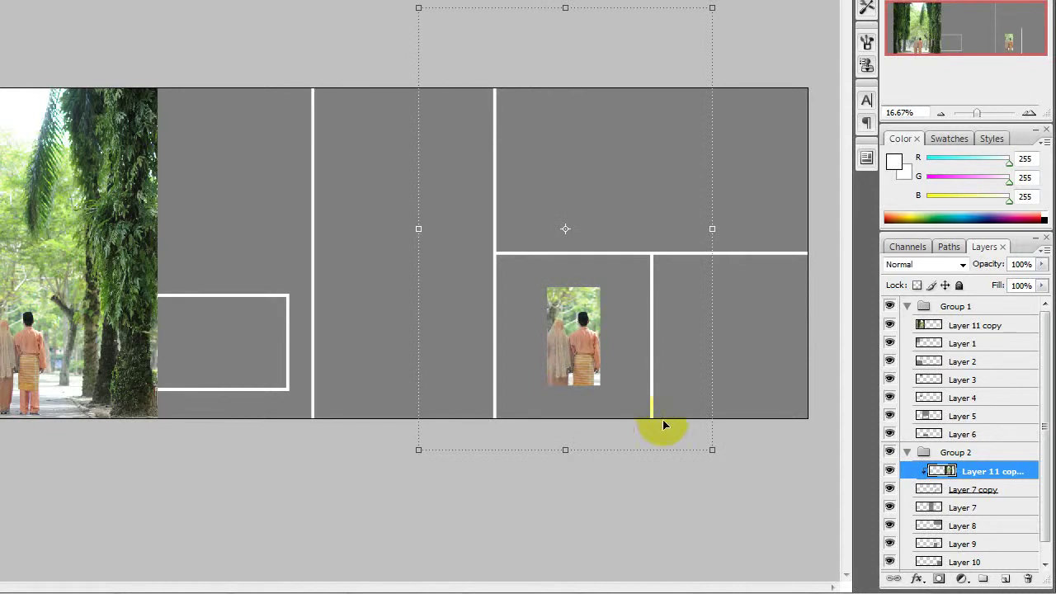
drag(714, 450, 660, 365)
drag(578, 331, 596, 411)
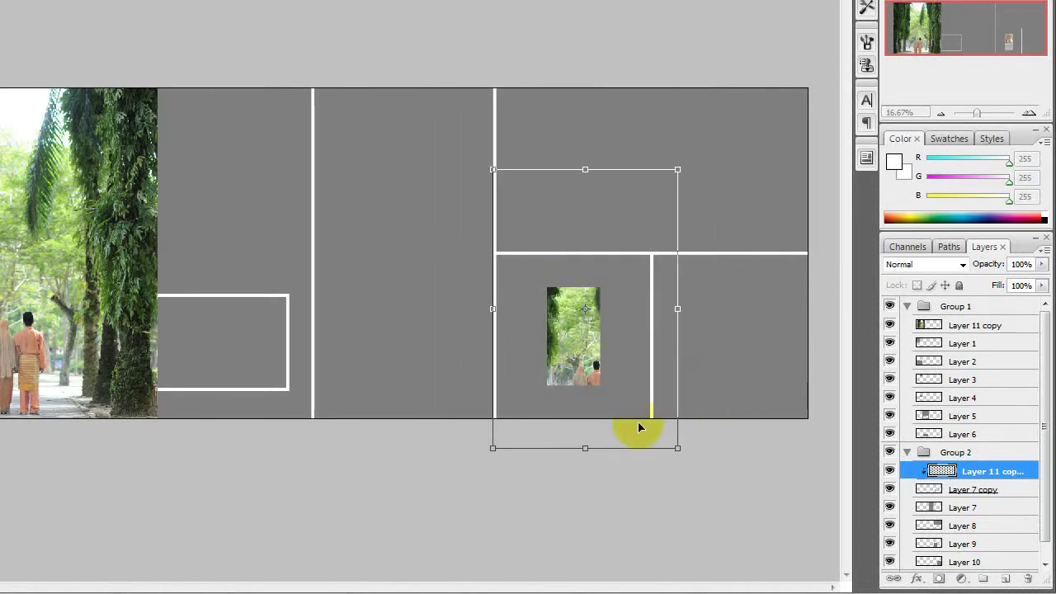
drag(677, 448, 622, 385)
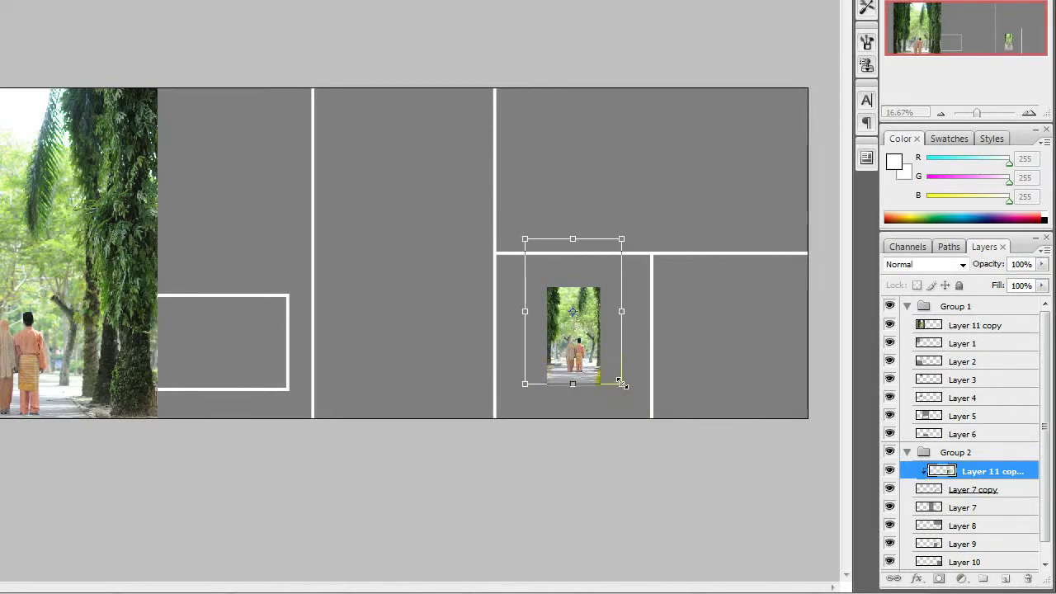
key(Down)
key(Down)
key(Down)
key(Down)
key(Down)
key(Down)
key(Down)
key(Down)
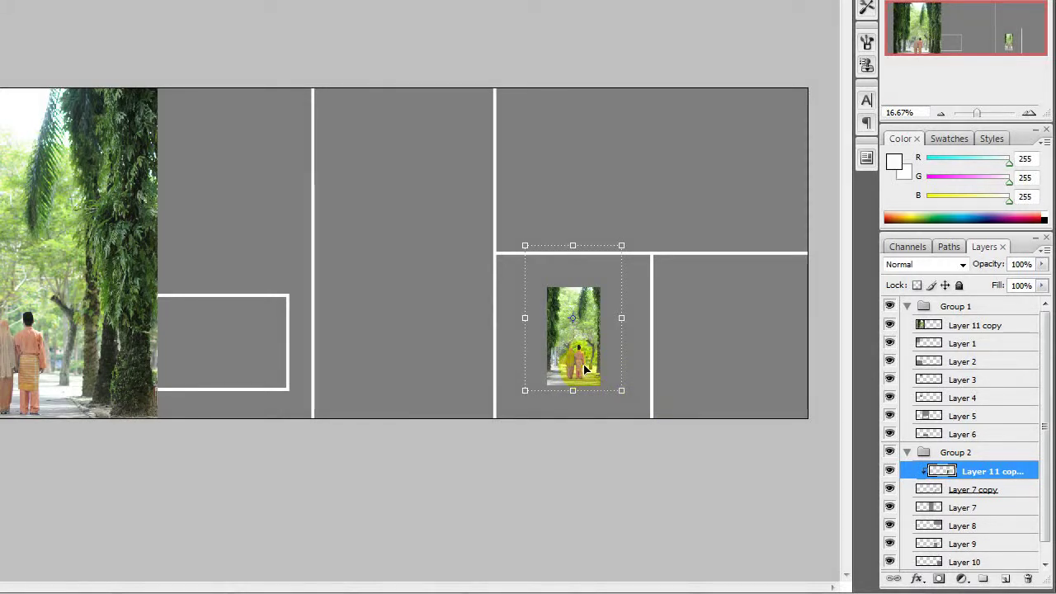
Release the clipping mask of the reduced photo layer in Group 2
click(397, 240)
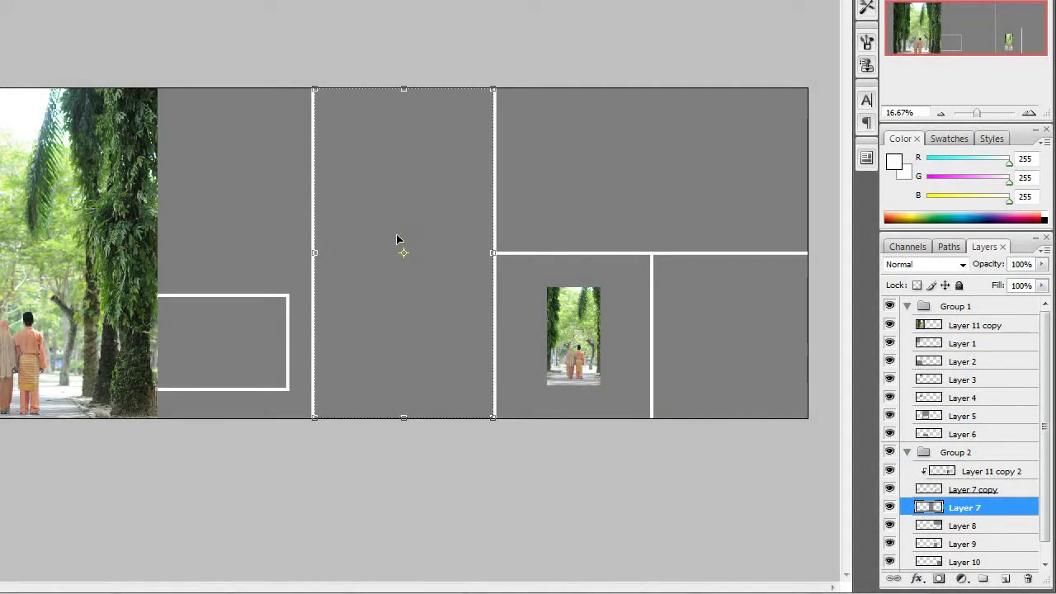
click(582, 363)
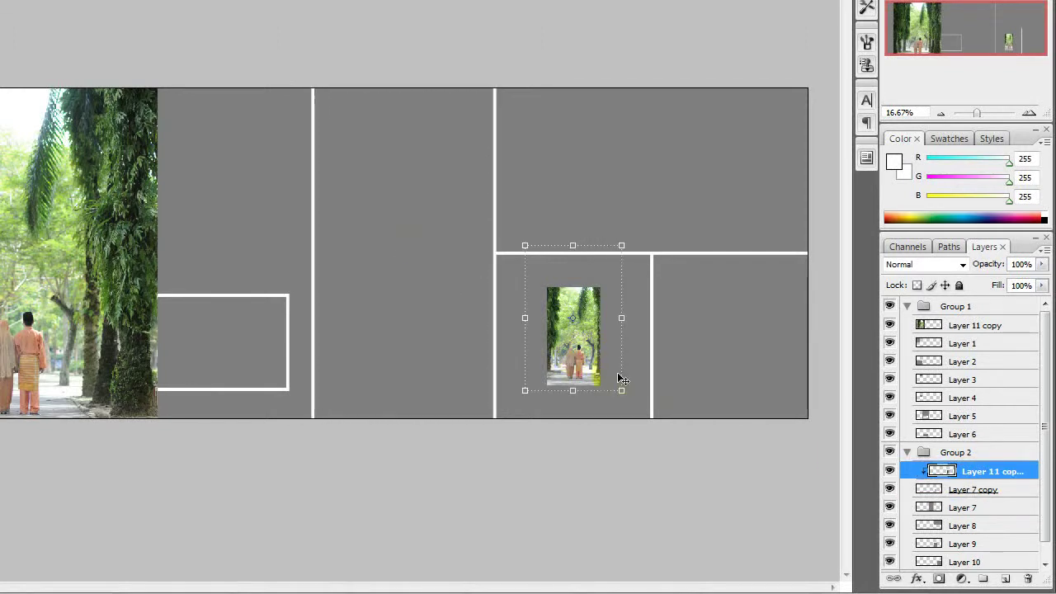
right_click(1015, 471)
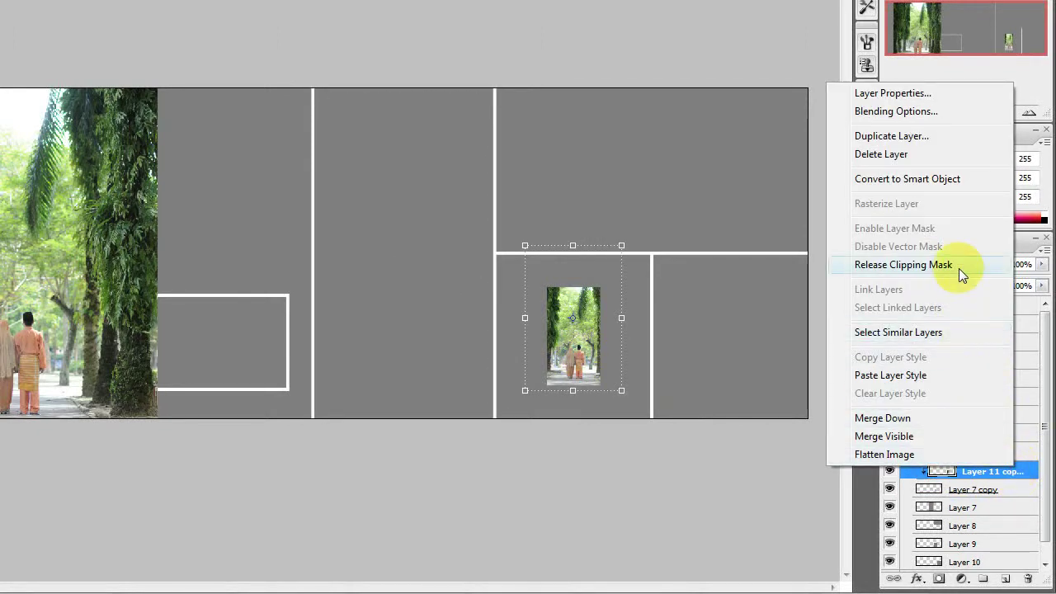
click(962, 267)
Move the reduced photo onto the tall middle panel, with its layer directly above Layer 7, and clip it to Layer 7
drag(959, 468, 972, 495)
drag(578, 255, 409, 202)
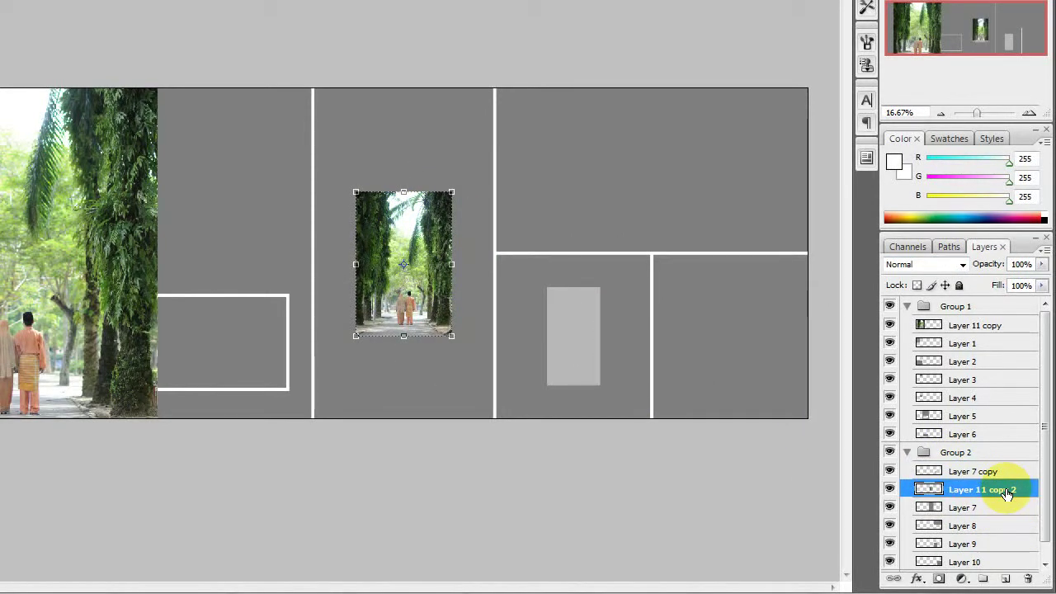
right_click(1007, 493)
click(921, 284)
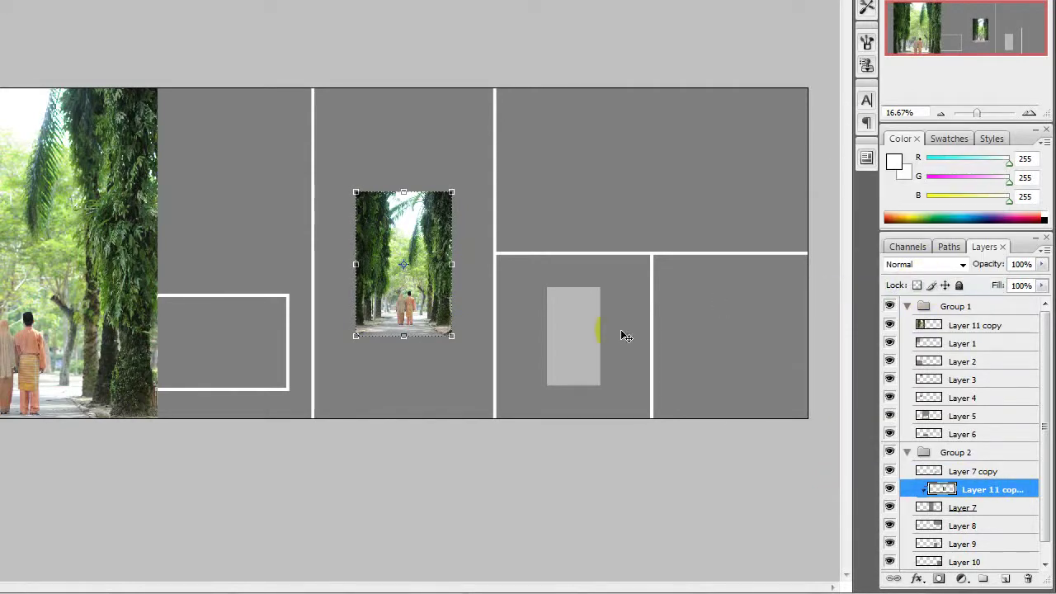
Enlarge the clipped photo proportionally to fill the tall middle panel and adjust its position
drag(452, 333, 531, 432)
mouse_move(437, 364)
mouse_down()
mouse_move(425, 350)
mouse_move(436, 354)
mouse_up()
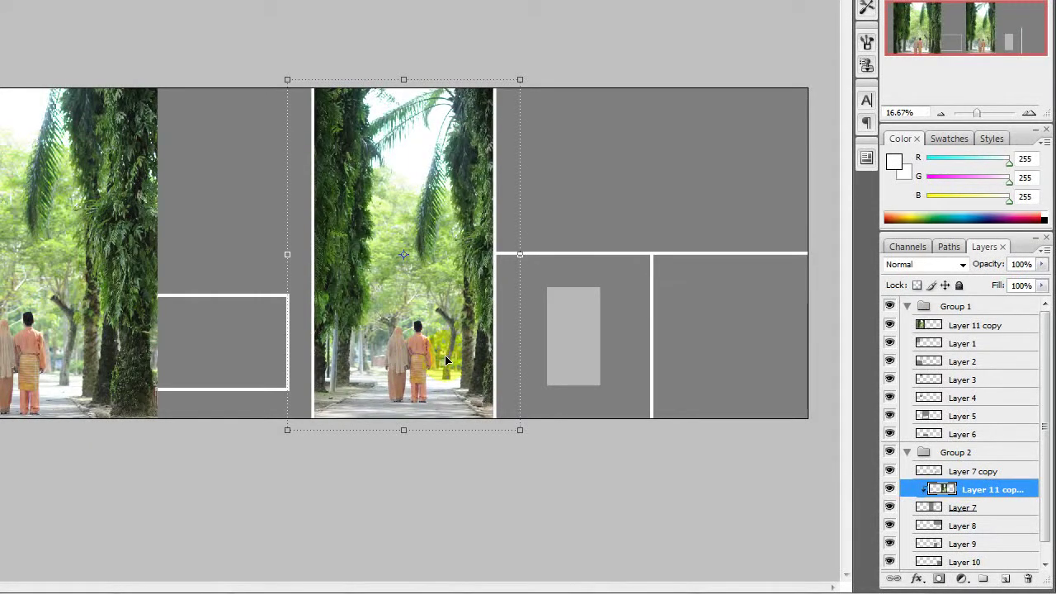
key(Left)
key(Left)
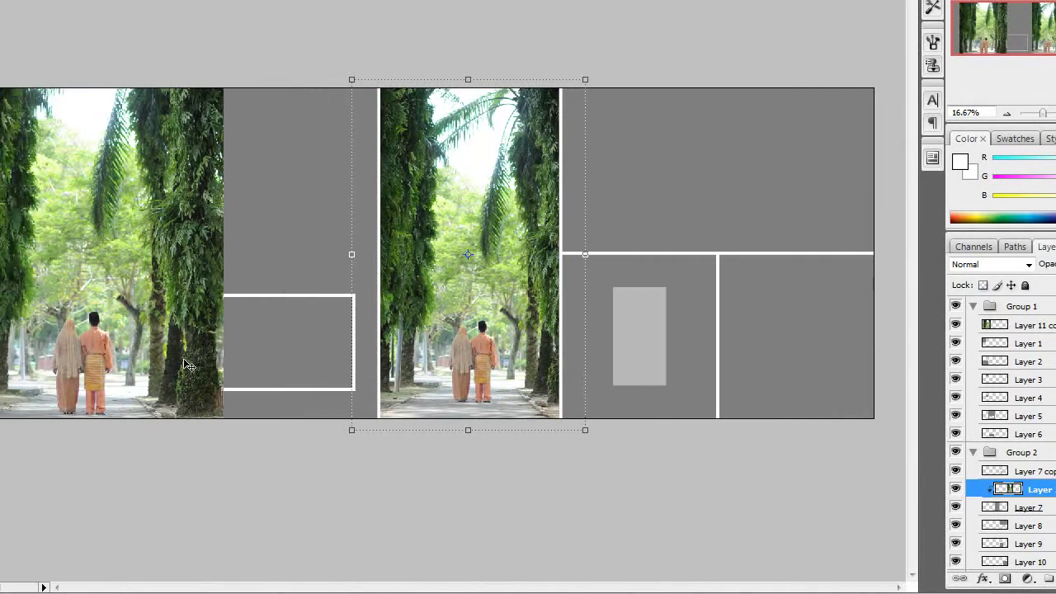
Place the untouched photo beside the resized copy and compare the sharpness of both couples at 100% zoom
drag(93, 362, 261, 331)
drag(361, 335, 412, 367)
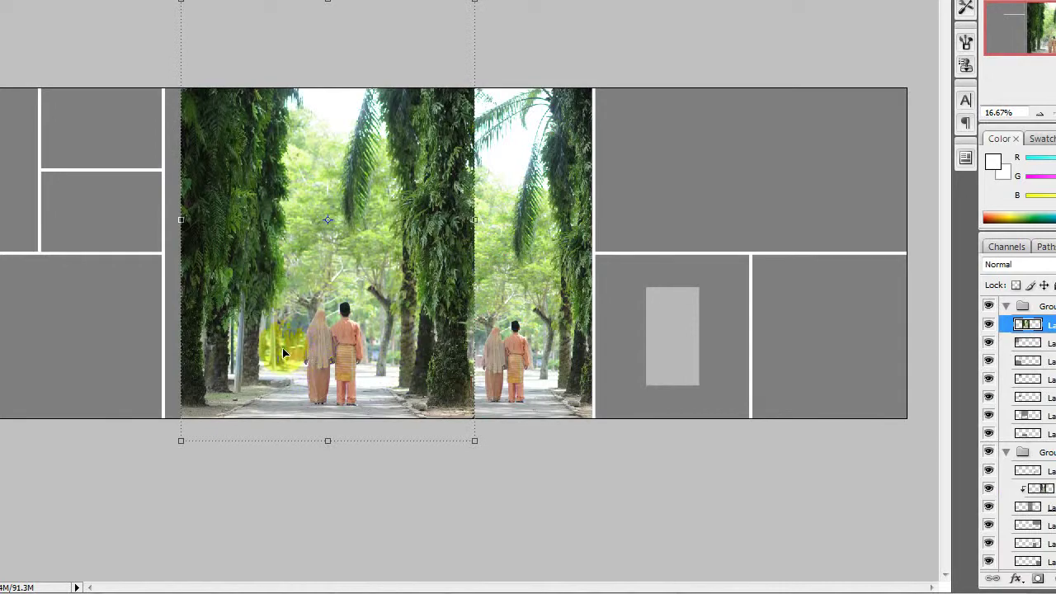
key(ctrl+plus)
key(ctrl+plus)
key(ctrl+plus)
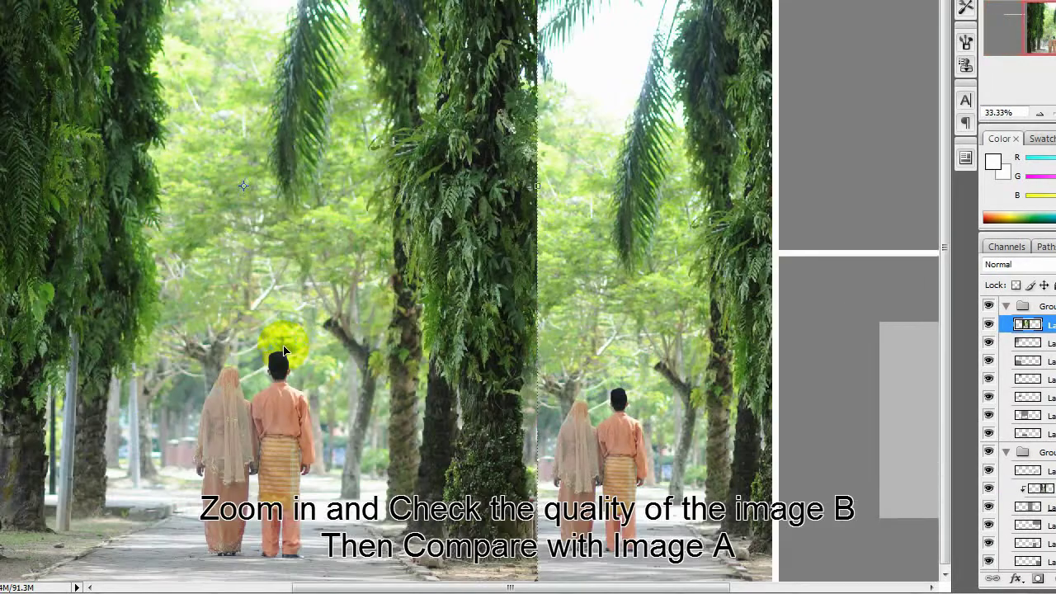
key(ctrl+plus)
key(ctrl+plus)
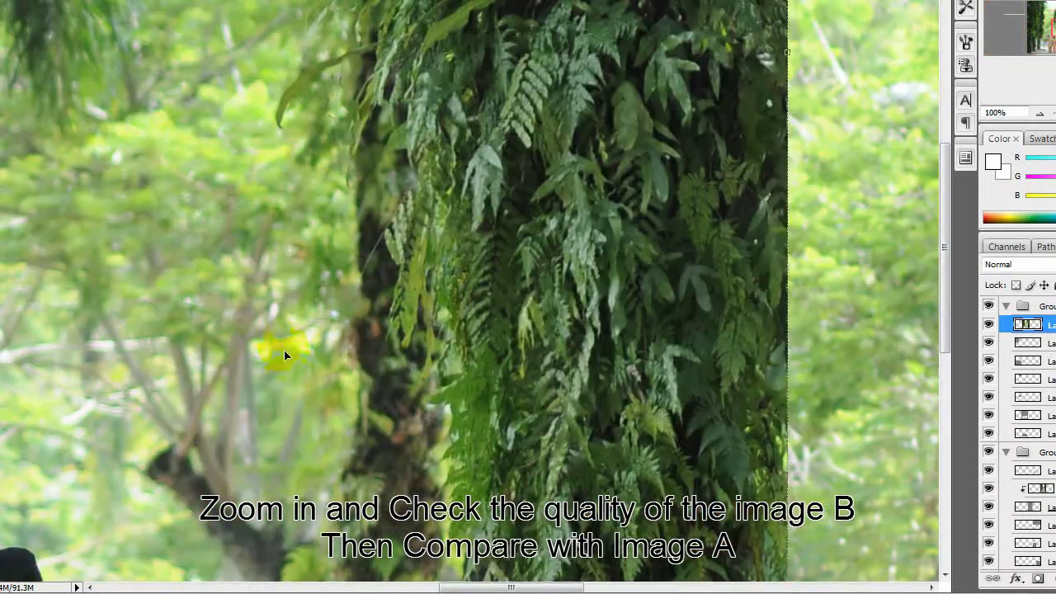
scroll(299, 345, down, 6)
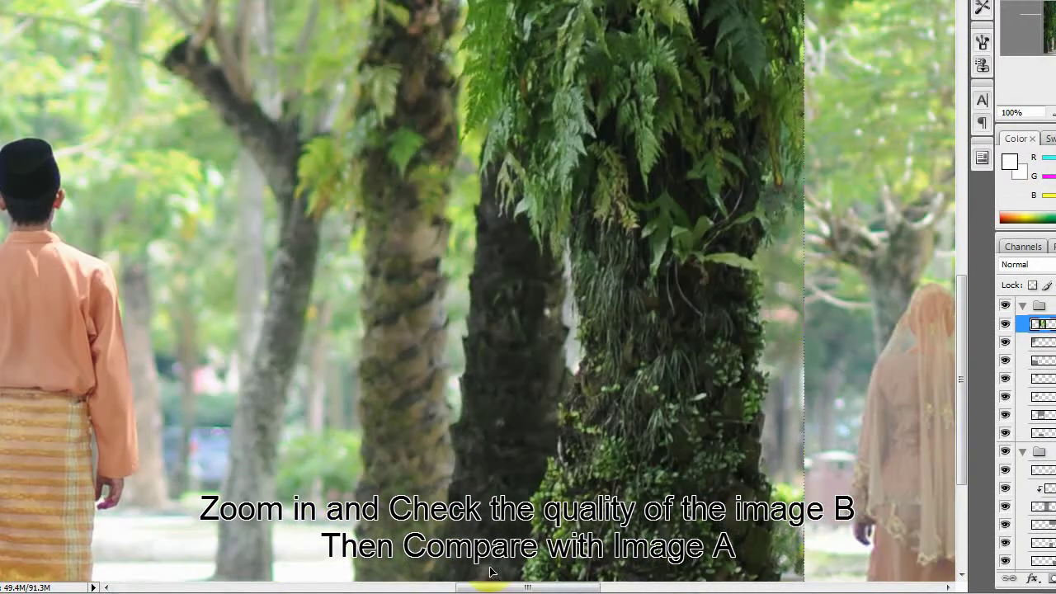
mouse_move(476, 591)
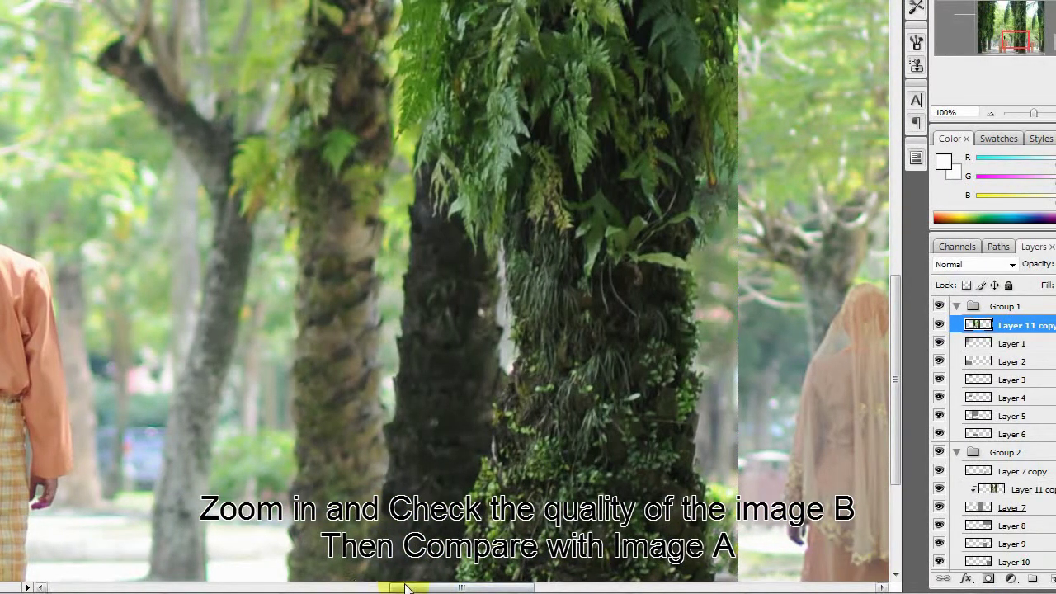
drag(396, 588, 326, 587)
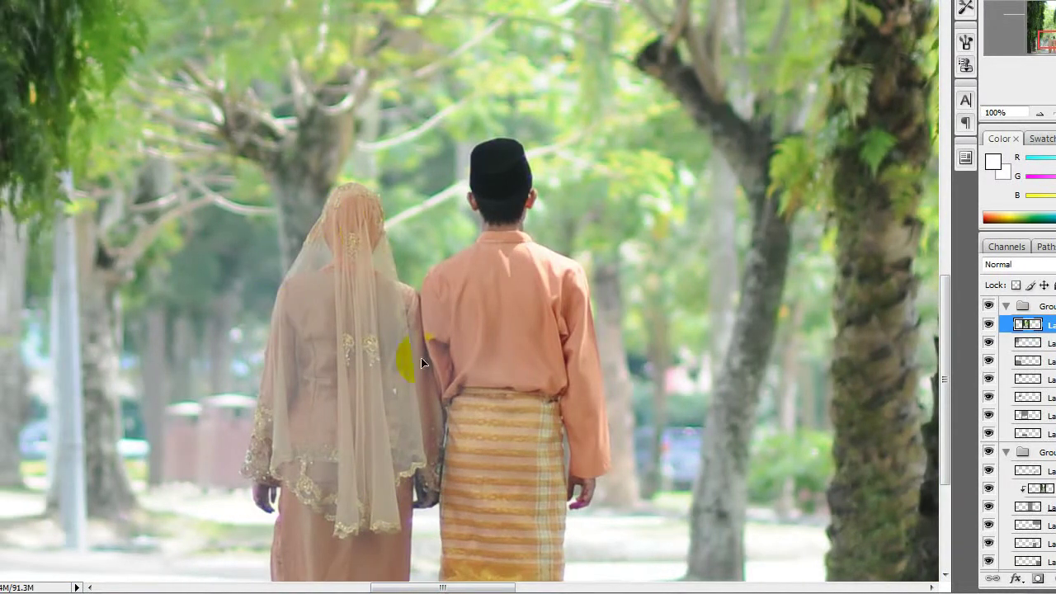
drag(496, 588, 615, 587)
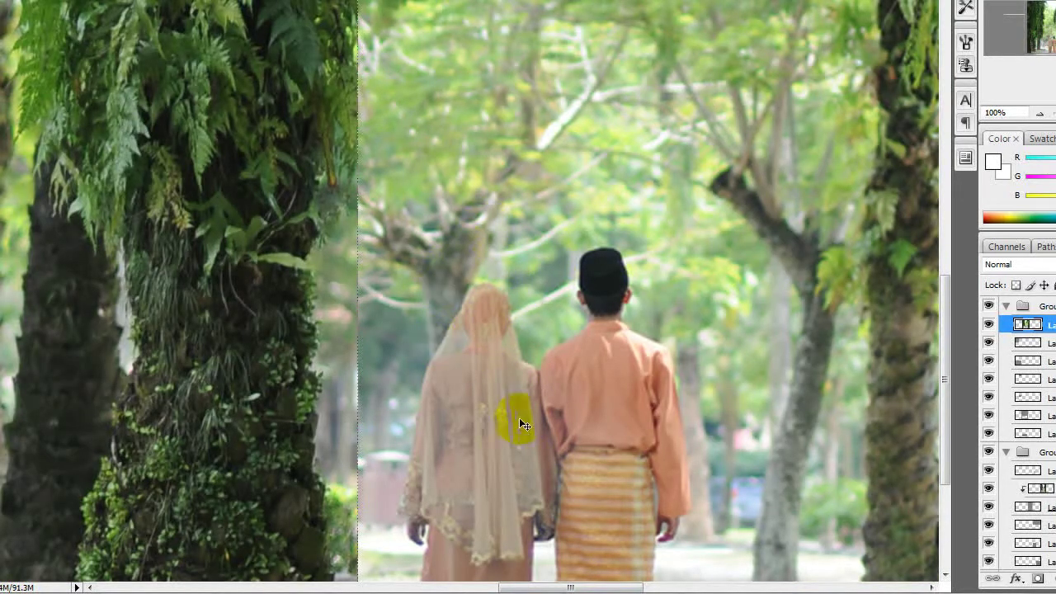
drag(603, 588, 493, 569)
click(288, 222)
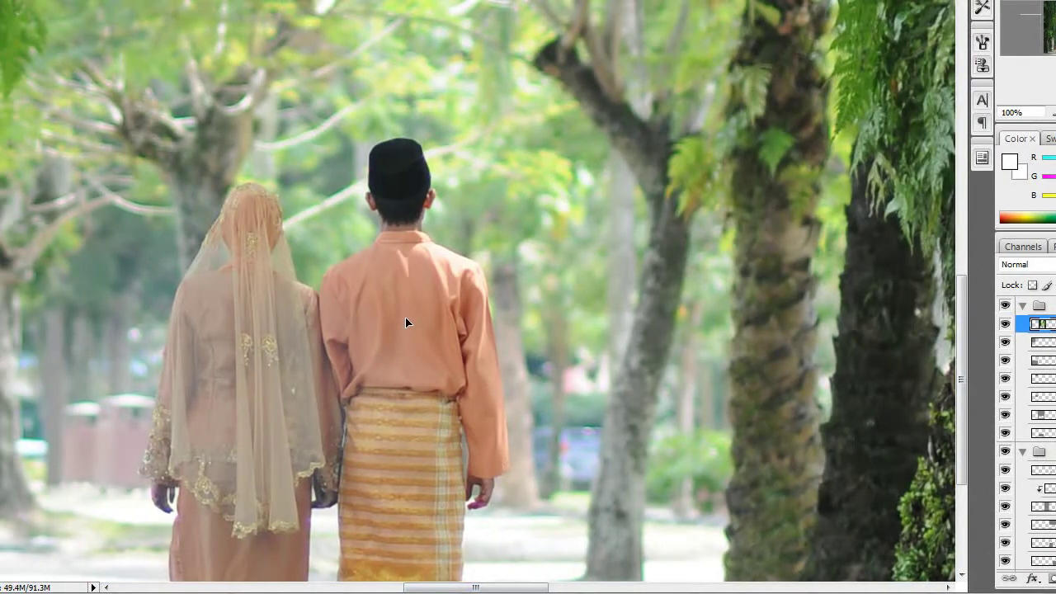
Delete the resized photo copy clipped to the tall middle panel
key(ctrl+minus)
key(ctrl+minus)
key(ctrl+minus)
key(ctrl+minus)
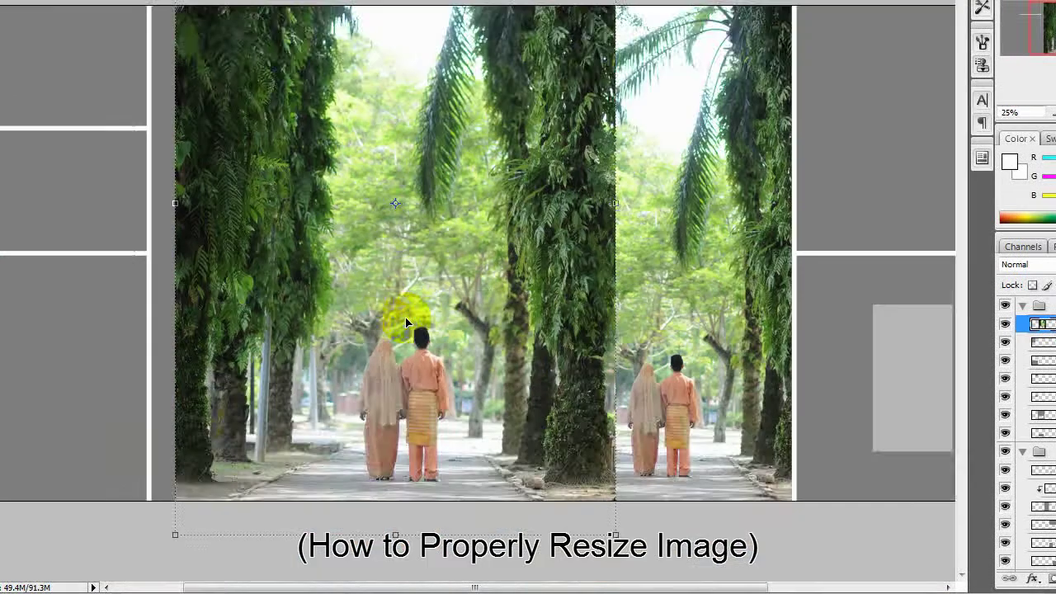
alt+click(405, 322)
click(540, 302)
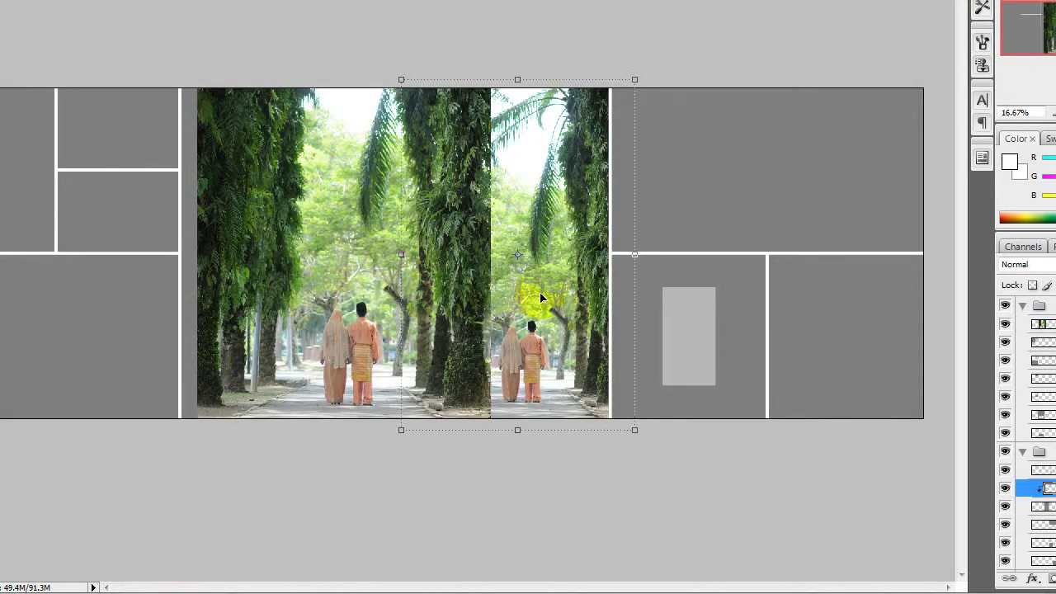
key(Delete)
Duplicate the remaining large photo beside the original and convert the duplicate to a smart object
click(394, 299)
drag(394, 299, 331, 295)
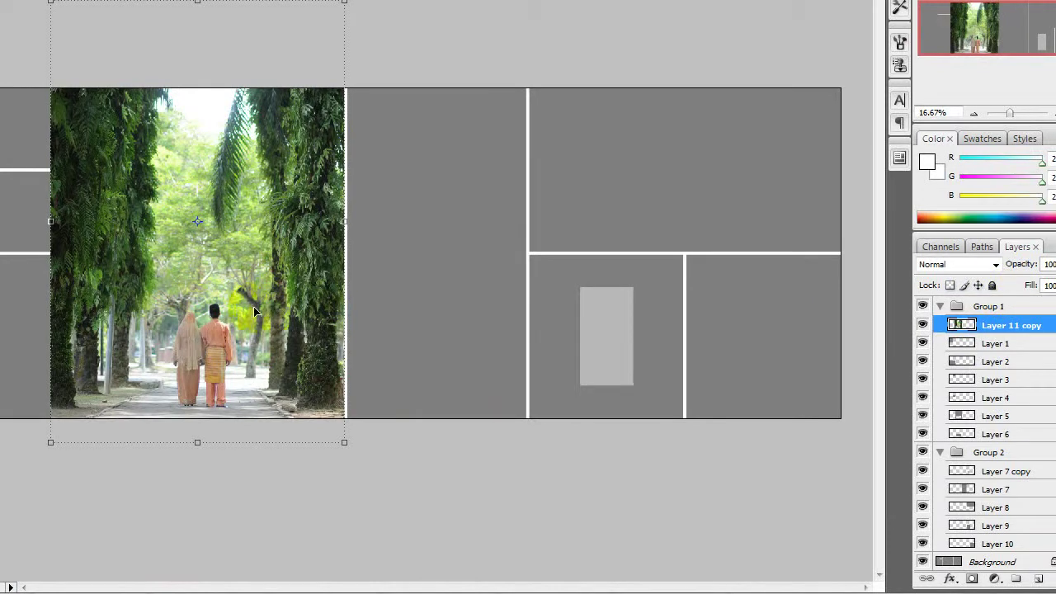
drag(255, 311, 390, 313)
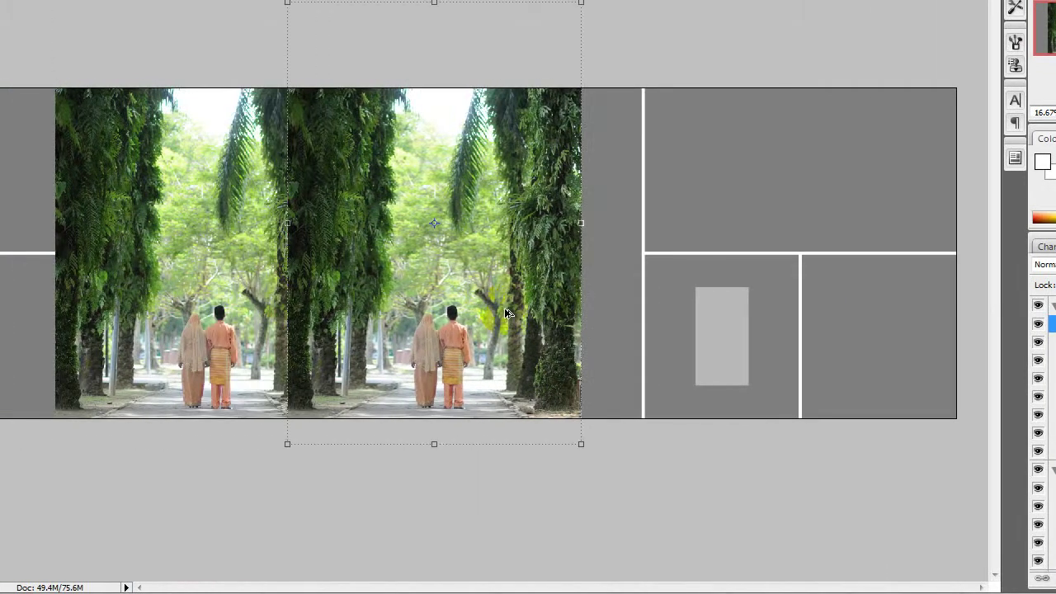
right_click(987, 329)
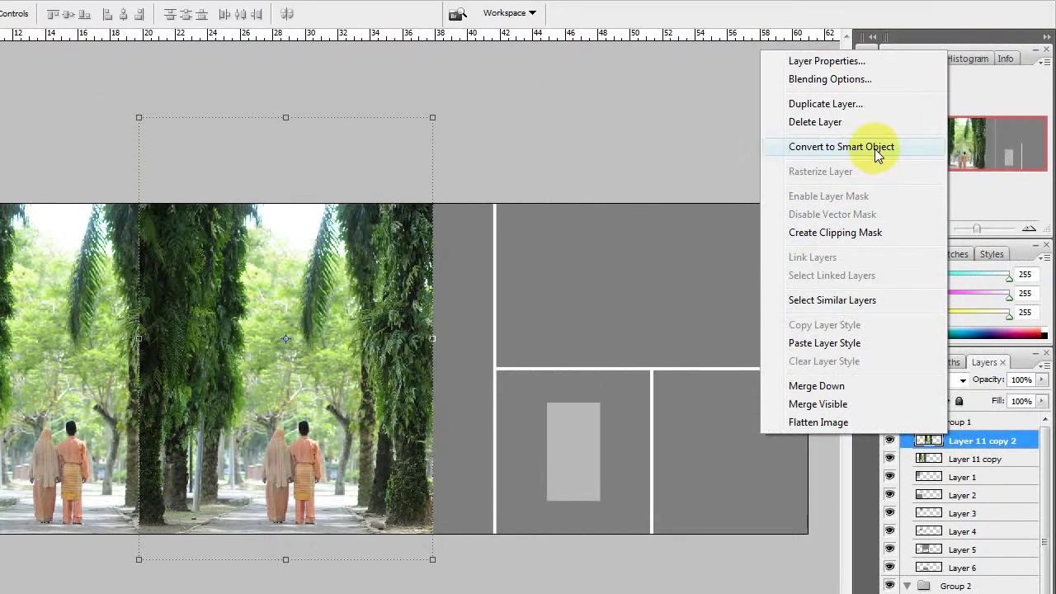
click(875, 149)
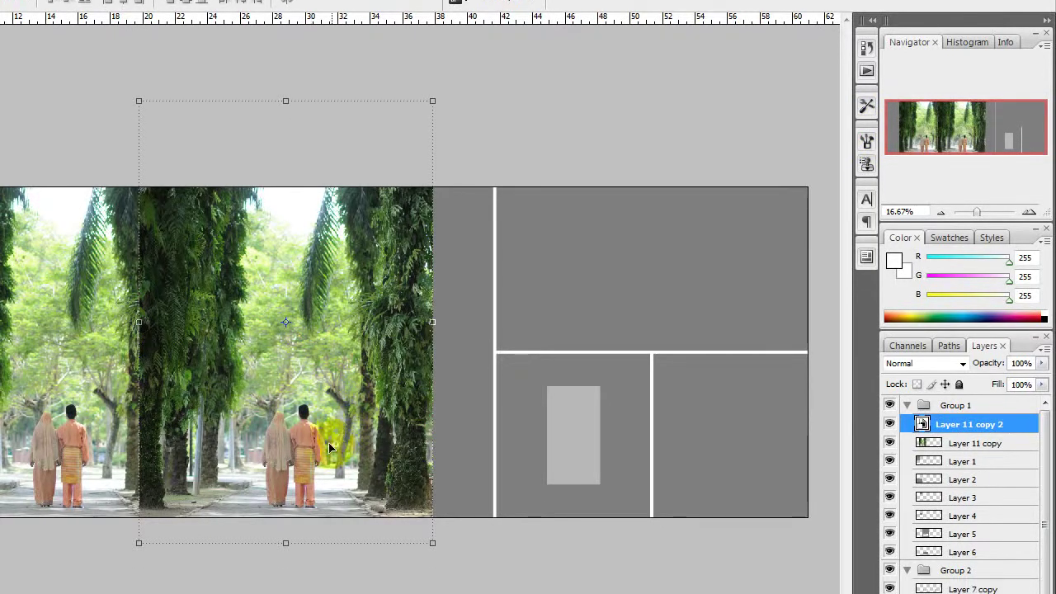
Move the smart object over the small light grey frame, with its layer above Layer 7 copy in Group 2, and clip it
drag(332, 457, 432, 484)
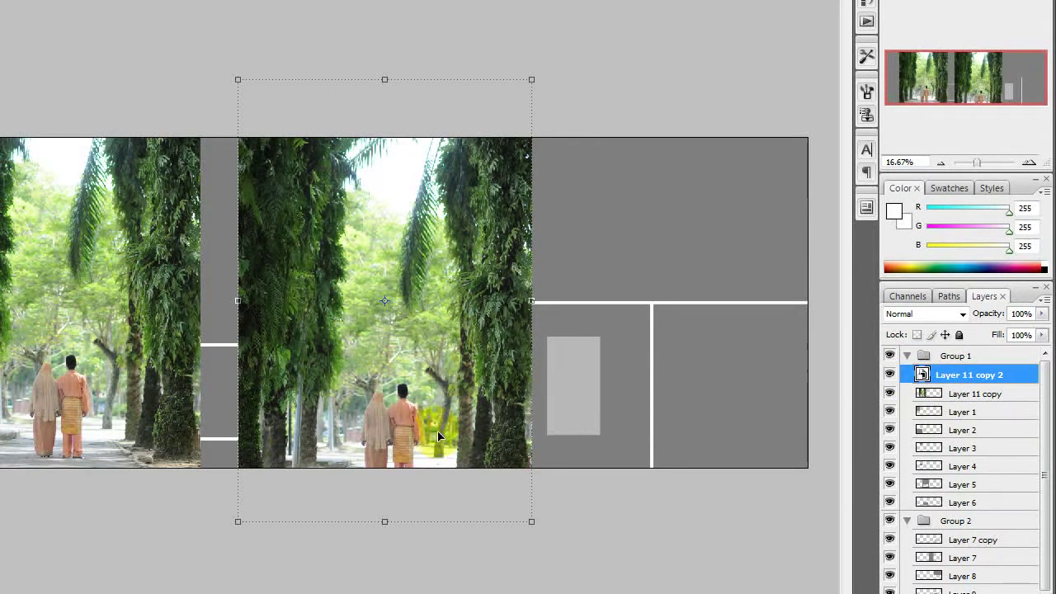
drag(438, 431, 476, 421)
click(1011, 398)
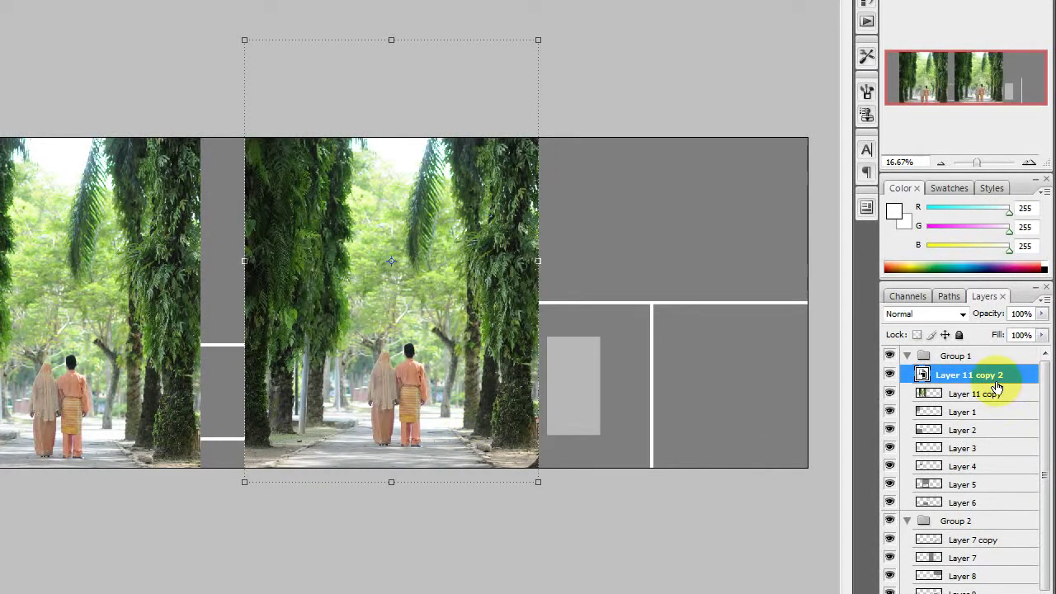
drag(997, 386, 997, 541)
drag(477, 357, 669, 375)
right_click(1017, 470)
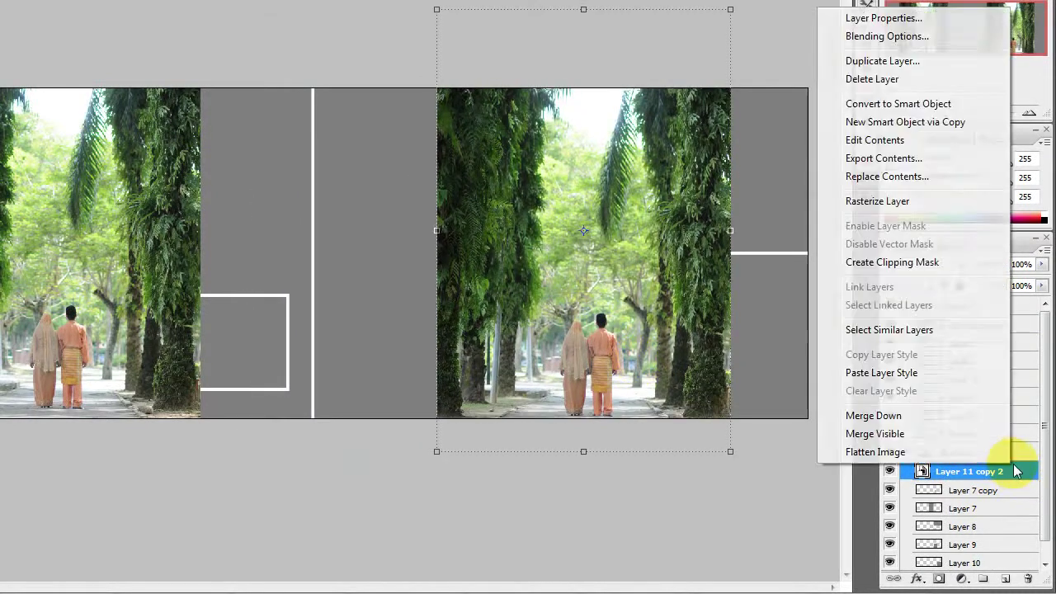
click(982, 263)
Scale the smart object photo down proportionally and position it so the couple fits inside the small frame
drag(731, 449, 650, 329)
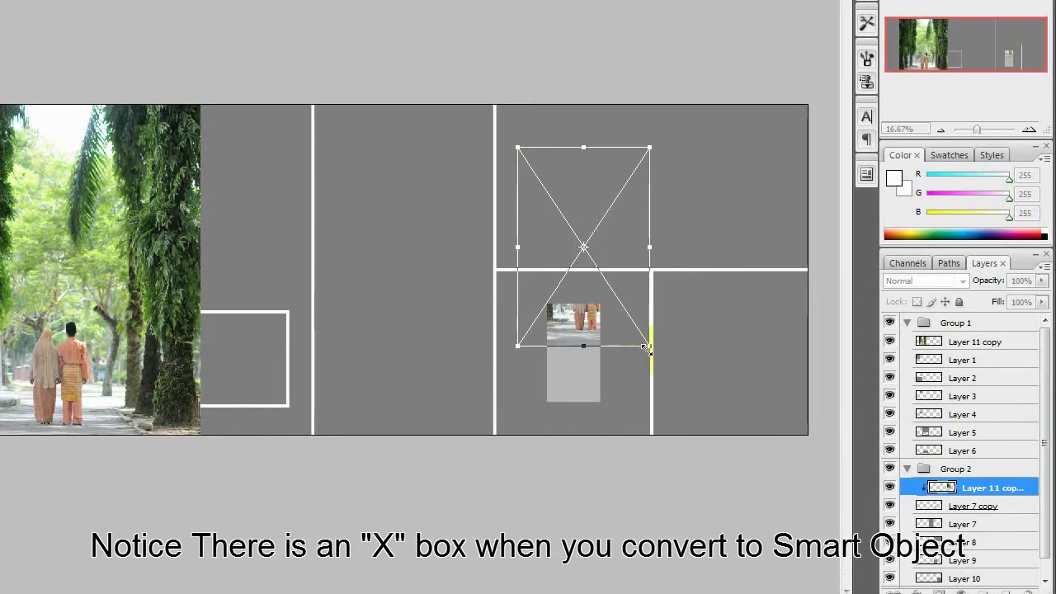
drag(588, 301, 578, 385)
drag(639, 411, 586, 391)
key(Return)
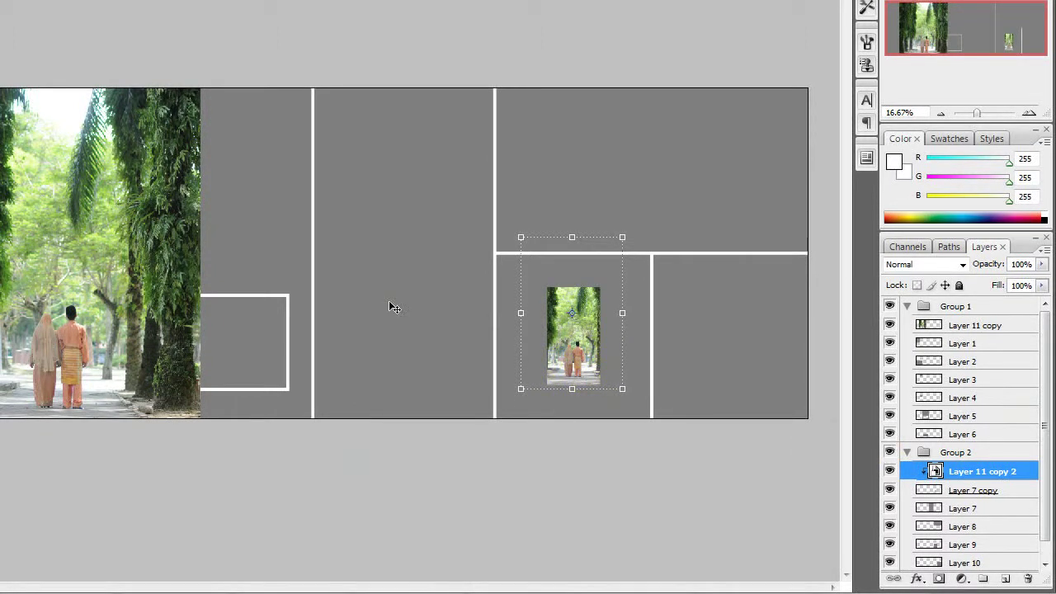
Release the clipping mask of the smart object photo on the small frame
right_click(1009, 471)
click(879, 274)
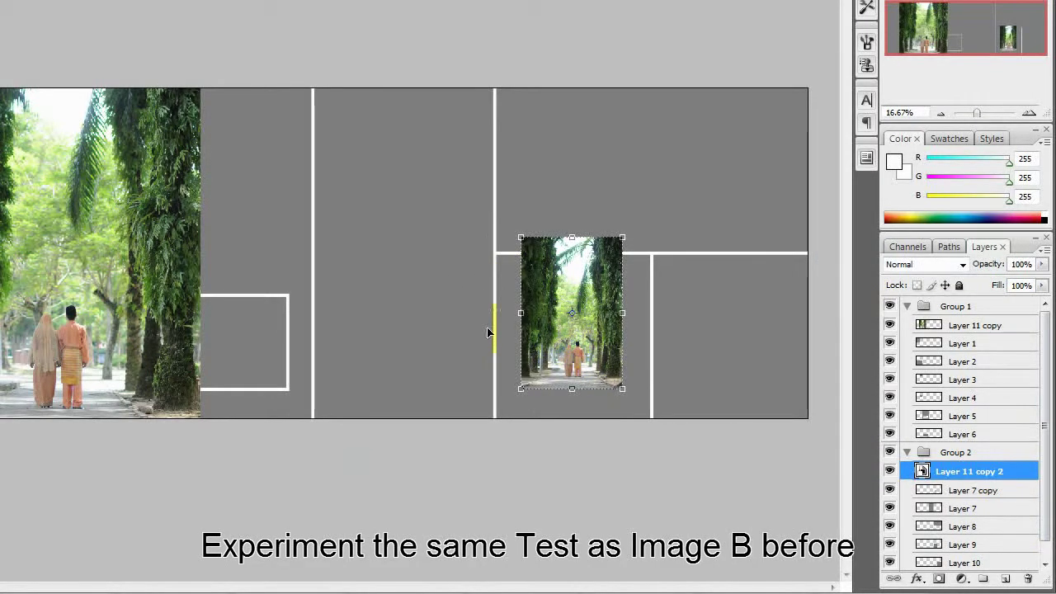
key(ctrl+alt+z)
key(ctrl+alt+z)
key(ctrl+alt+z)
key(ctrl+alt+z)
key(ctrl+shift+z)
Move the smart object photo onto the tall middle panel, with its layer directly above Layer 7, and clip it to Layer 7
drag(483, 216, 378, 170)
drag(990, 469, 989, 502)
right_click(986, 489)
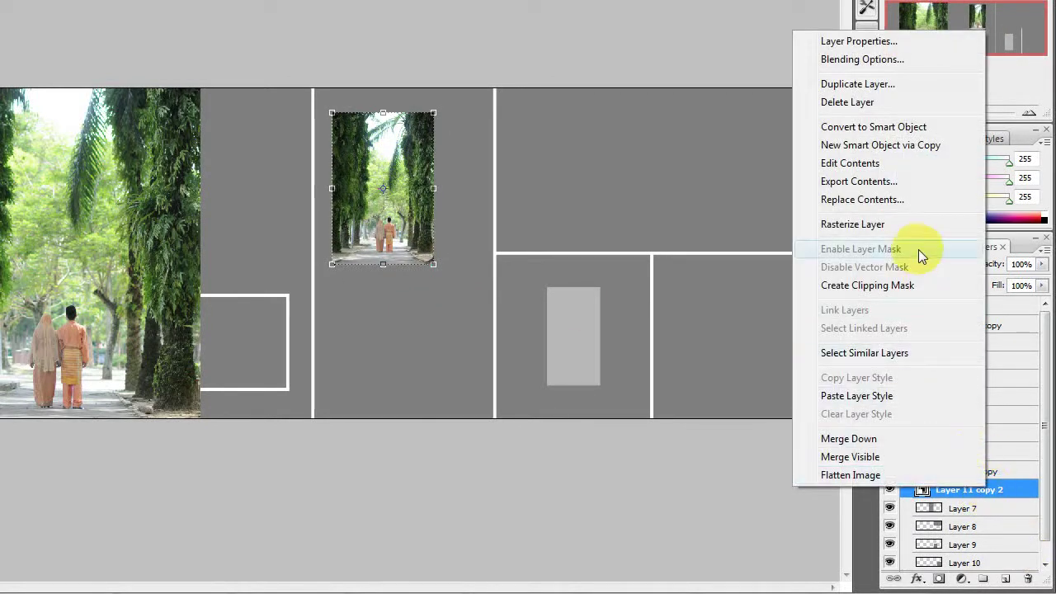
click(900, 285)
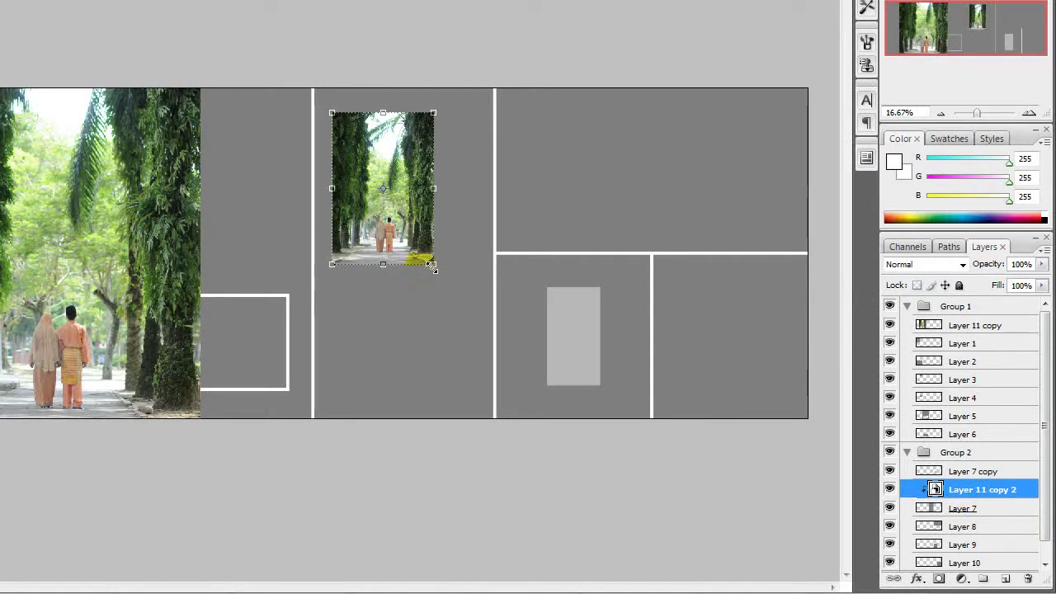
Enlarge the smart object photo proportionally to fill the tall middle panel, and move the Layer 11 copy photo so its edge overlaps the panel
drag(431, 264, 448, 371)
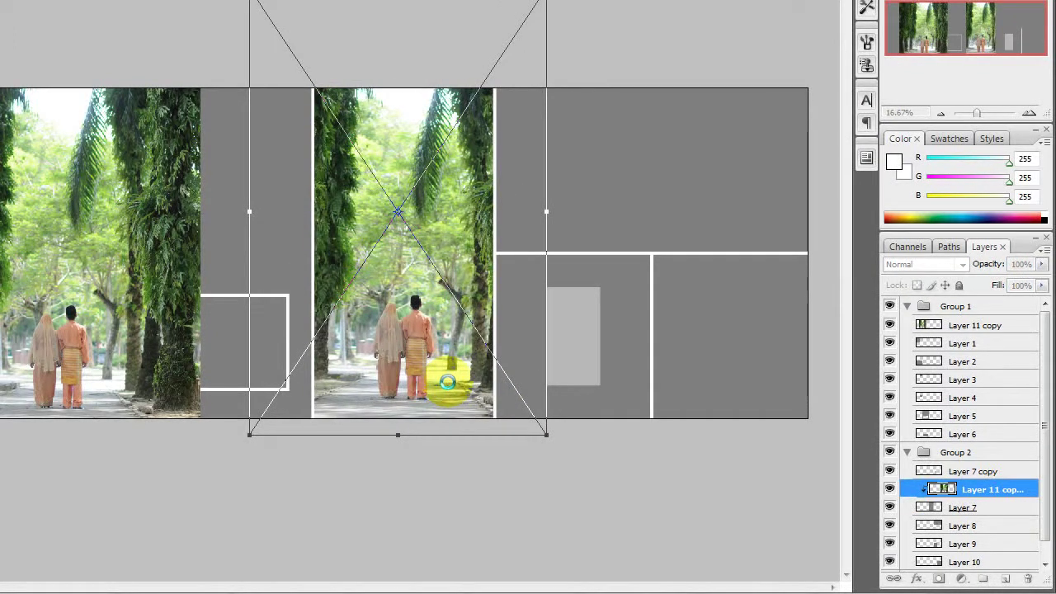
key(Return)
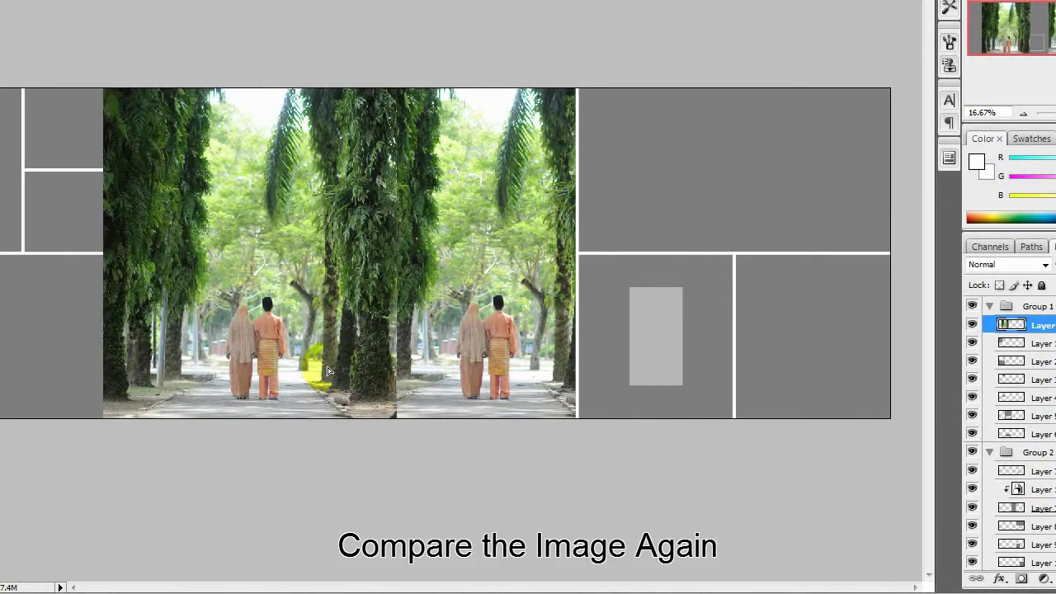
drag(239, 357, 283, 357)
drag(366, 356, 361, 368)
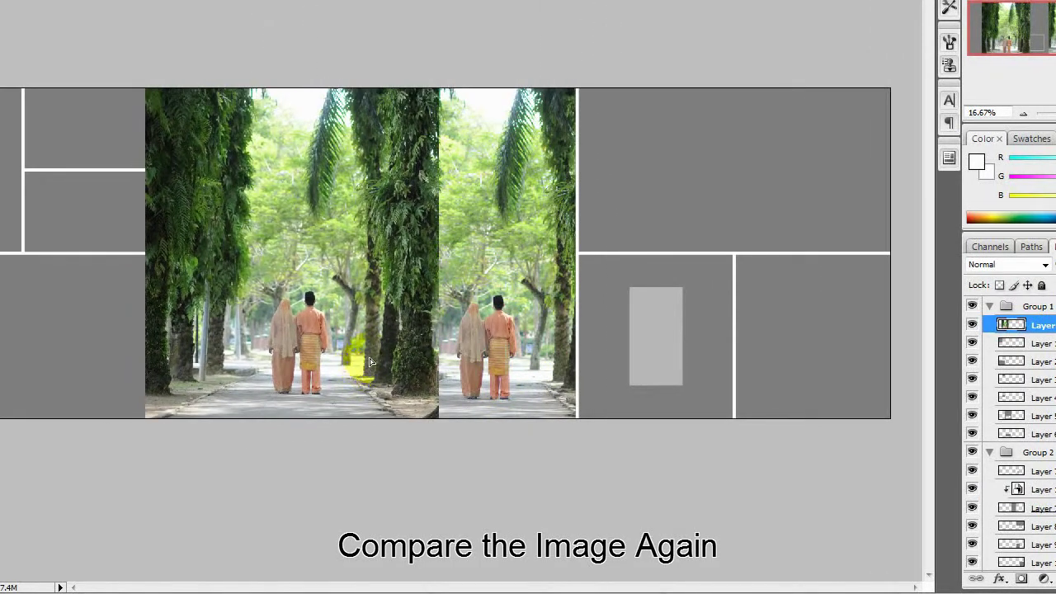
Scale the smart object photo in the tall middle panel down slightly so the couple matches the size in the neighbouring photo
click(523, 389)
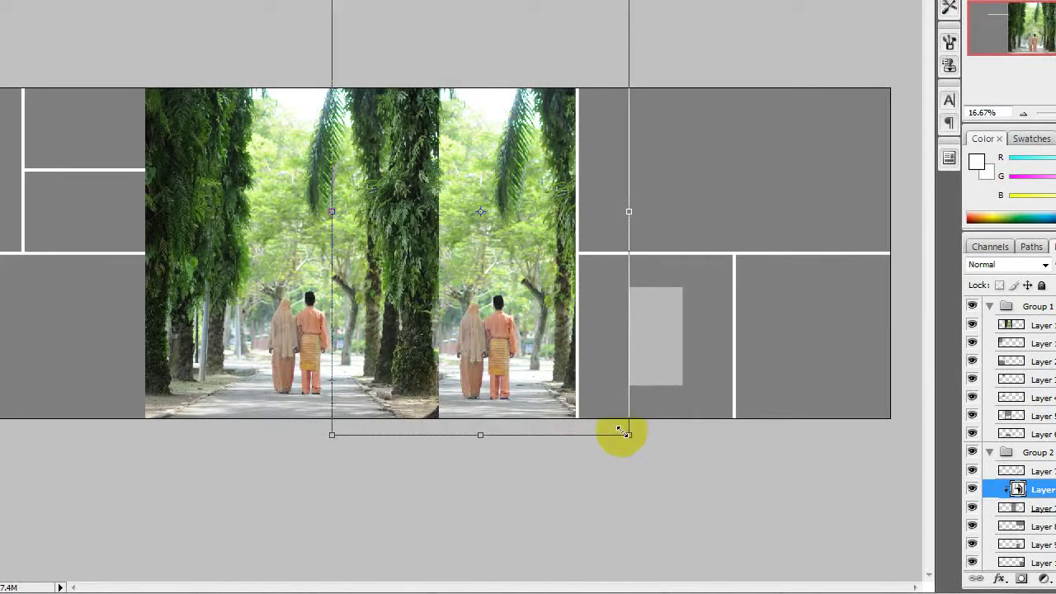
drag(620, 433, 622, 430)
click(278, 355)
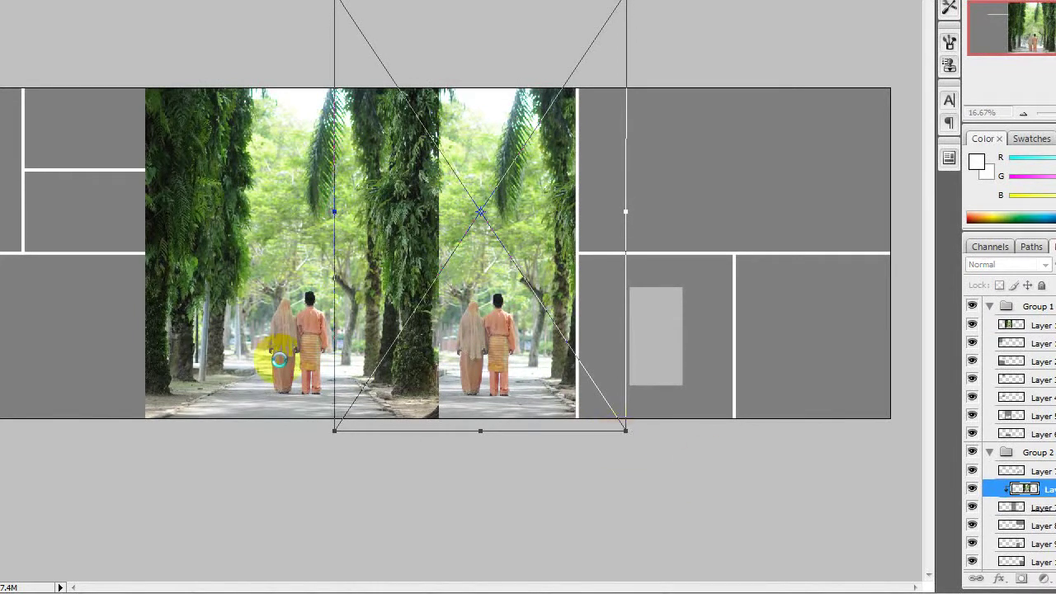
Compare the image quality of Layer 11 copy and the smart object photo at 100% zoom, examining the foliage and the couple
click(286, 361)
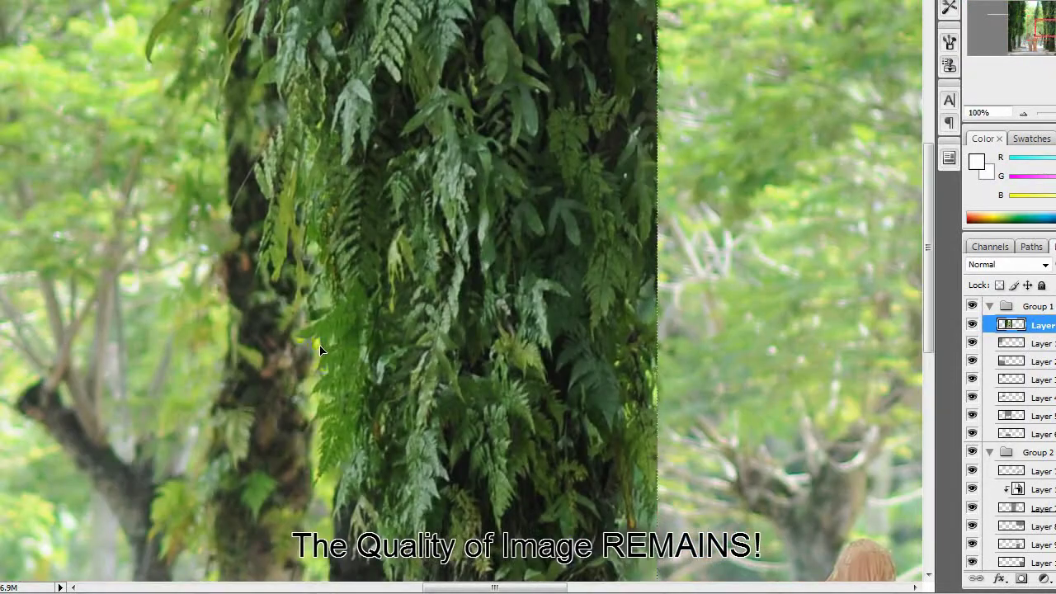
scroll(778, 433, down, 5)
scroll(754, 489, down, 1)
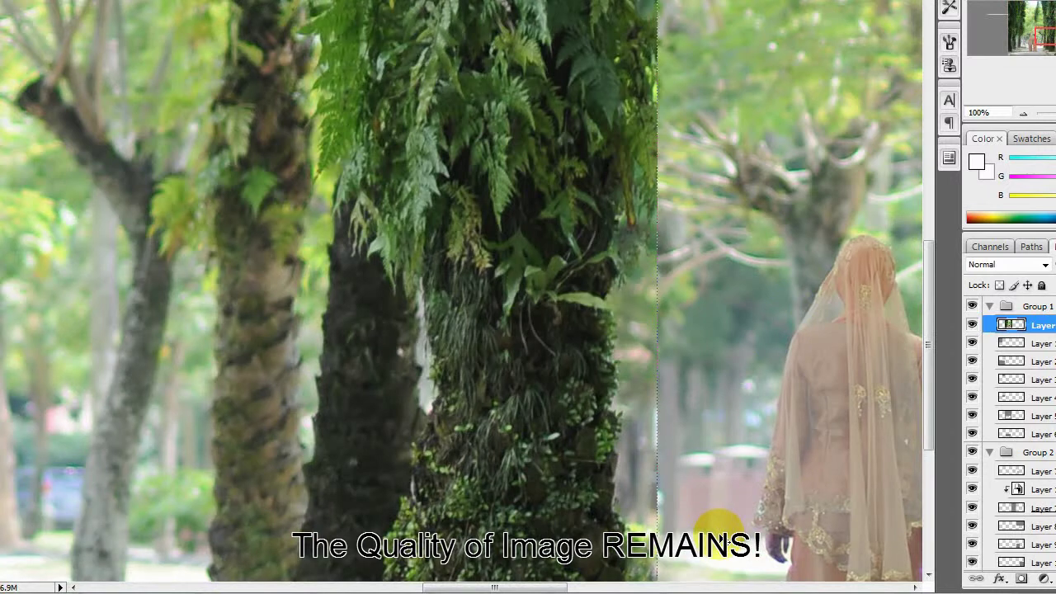
drag(535, 588, 603, 586)
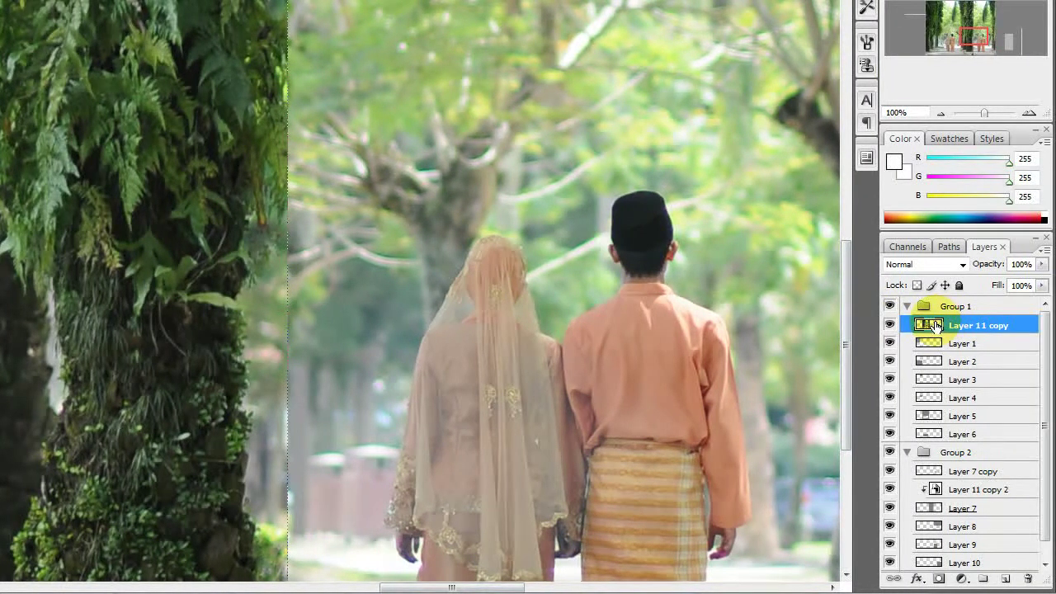
Check the Convert to Smart Object command available for Layer 11 copy without applying it
right_click(936, 325)
click(975, 323)
right_click(975, 324)
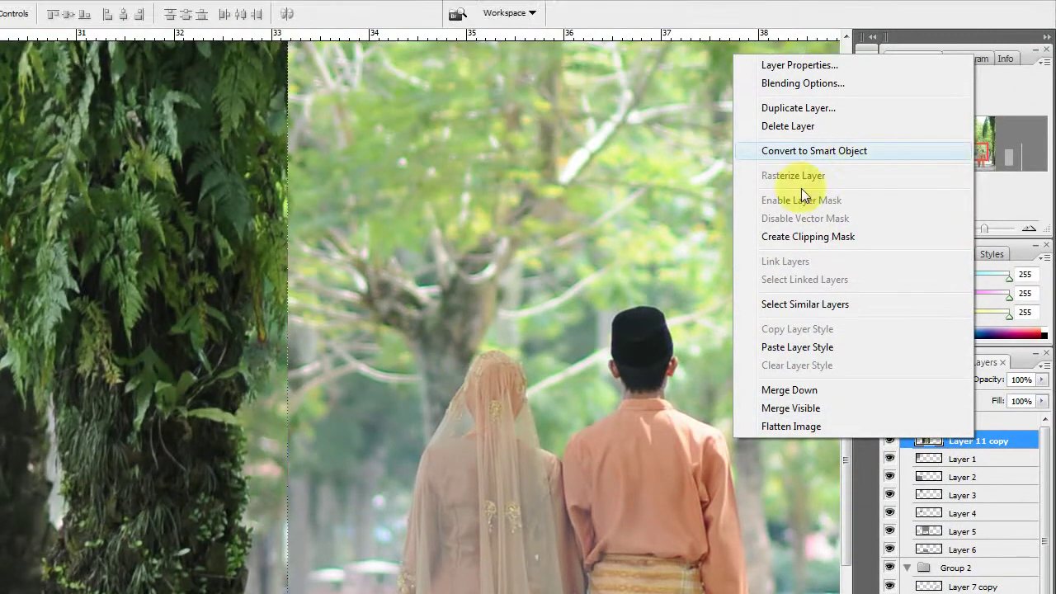
click(503, 324)
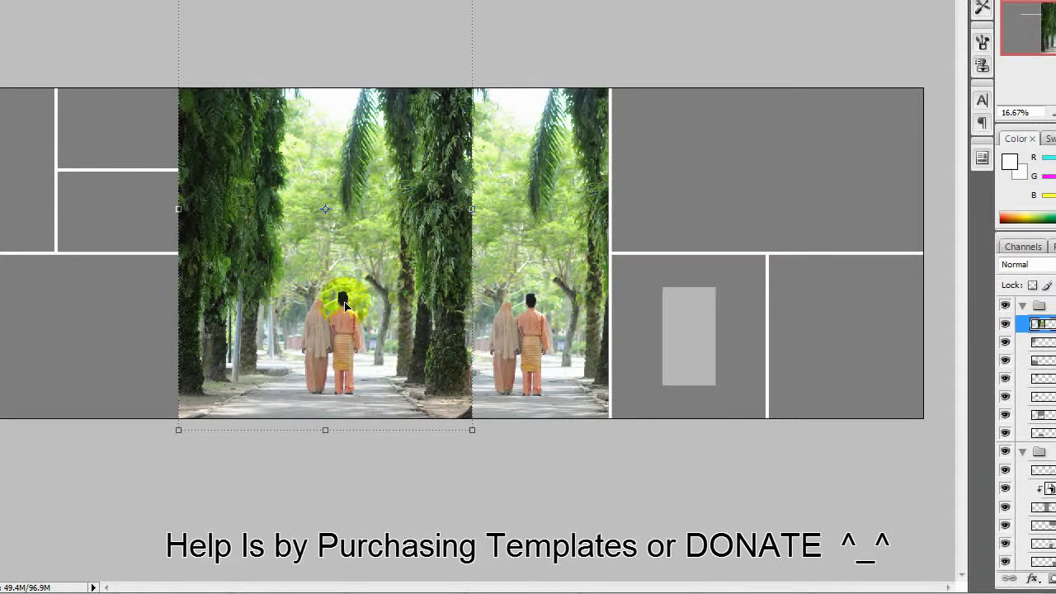
Move the Layer 11 copy photo up and left, clear of the tall middle panel
drag(345, 300, 256, 248)
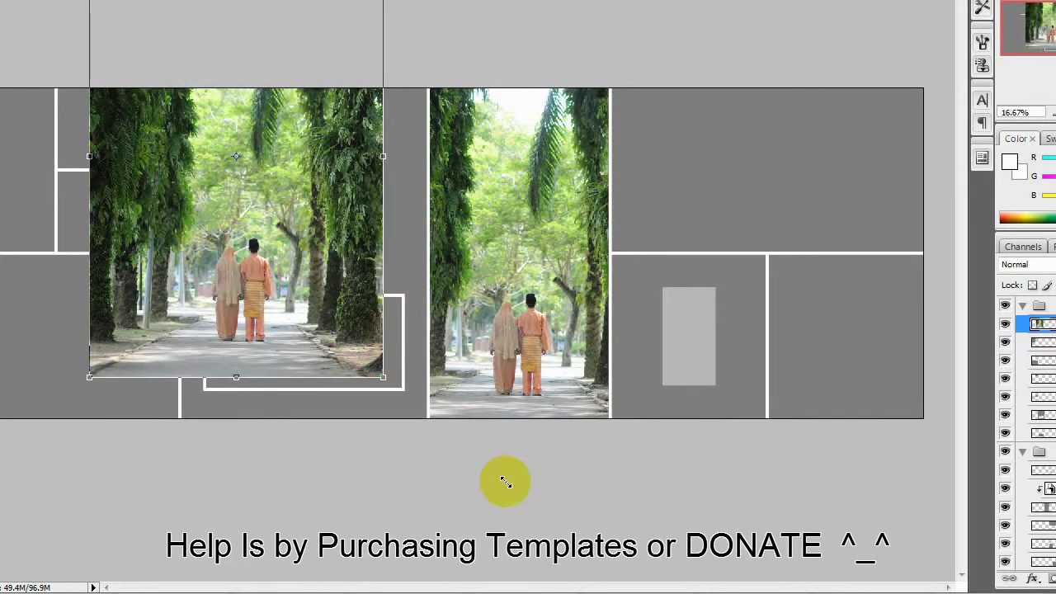